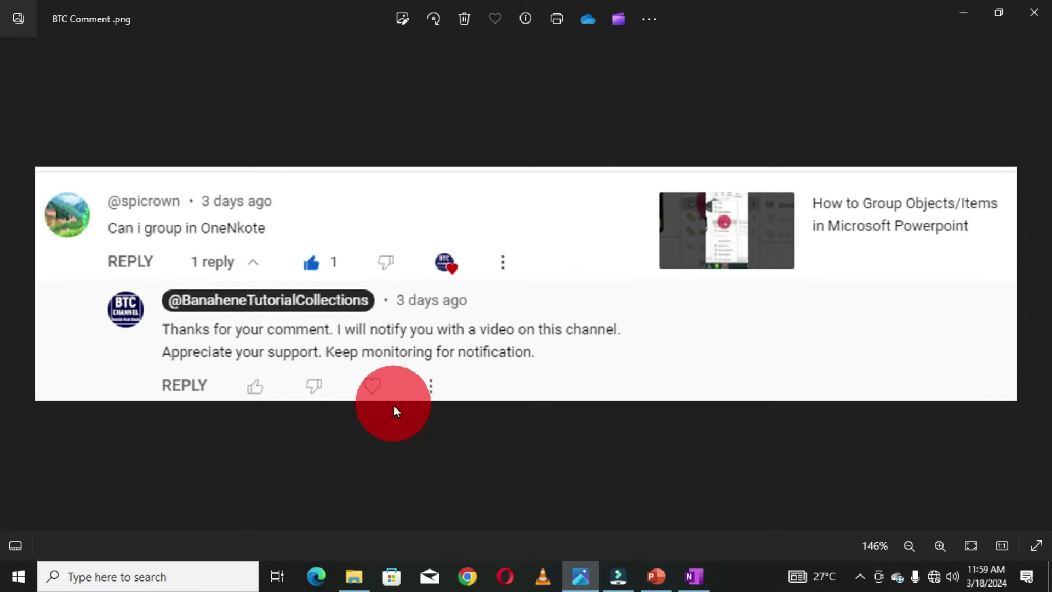
Switch from Photos to the OneNote page holding three pictures above three rectangles
key("alt+Tab")
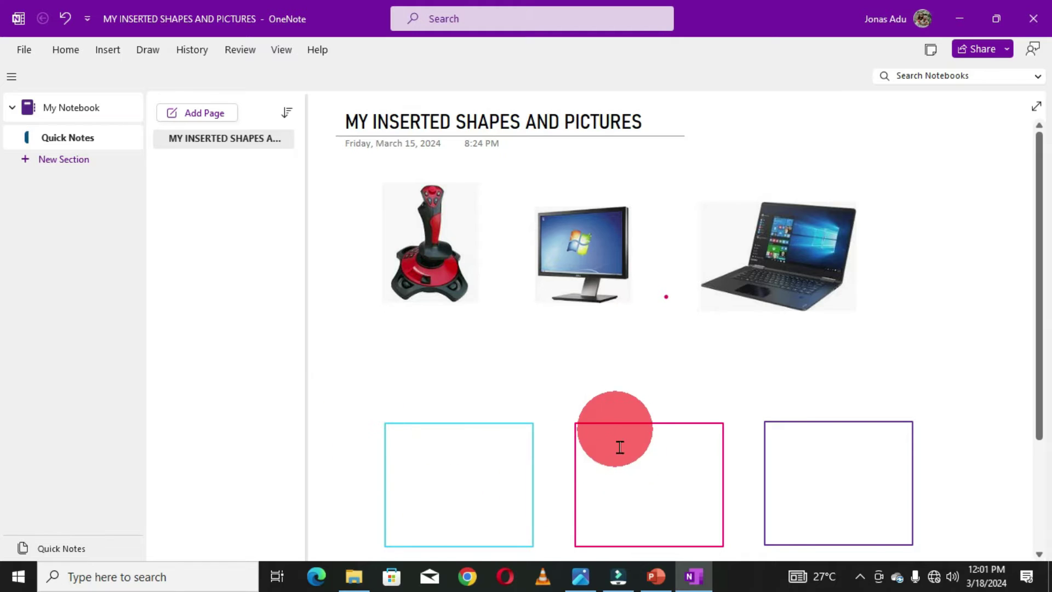
Scroll through the page's pictures and rectangles, then bring up the Insert ribbon tools
left_click(734, 171)
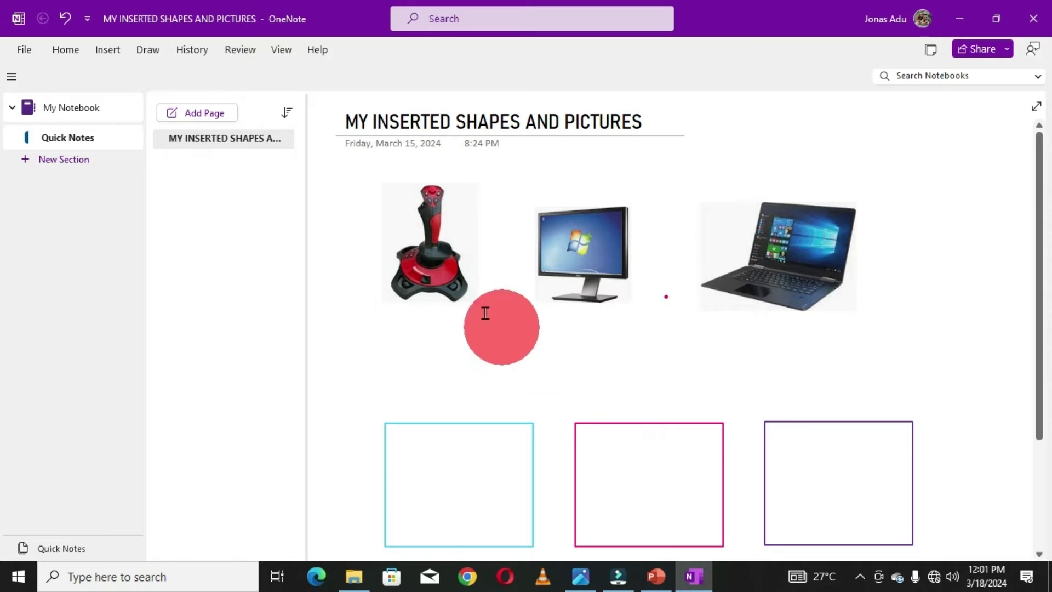
scroll(616, 457, "down", 2)
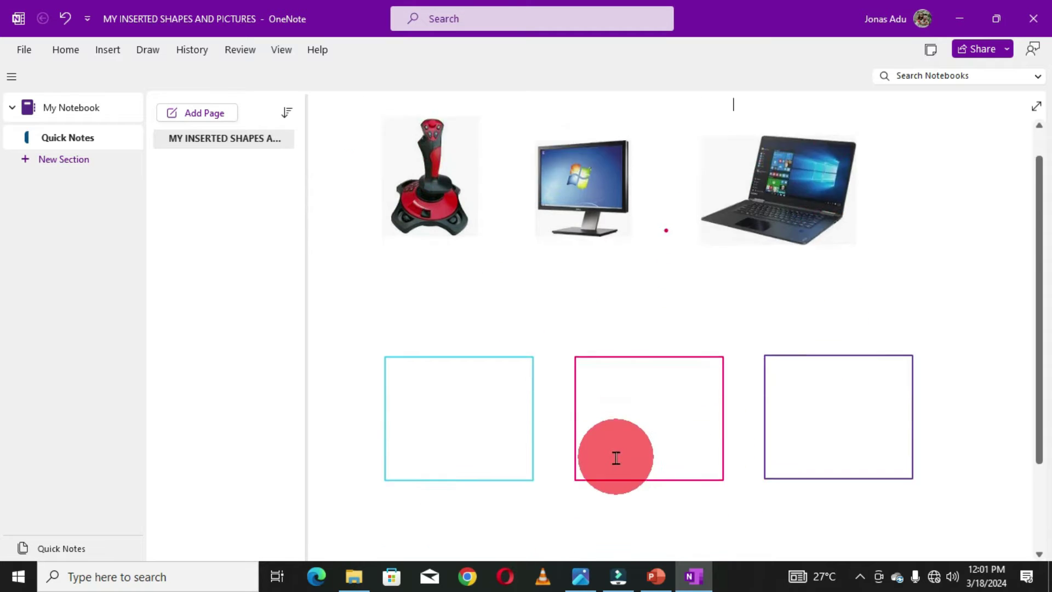
scroll(481, 150, "down", 4)
scroll(477, 258, "up", 3)
scroll(491, 322, "down", 4)
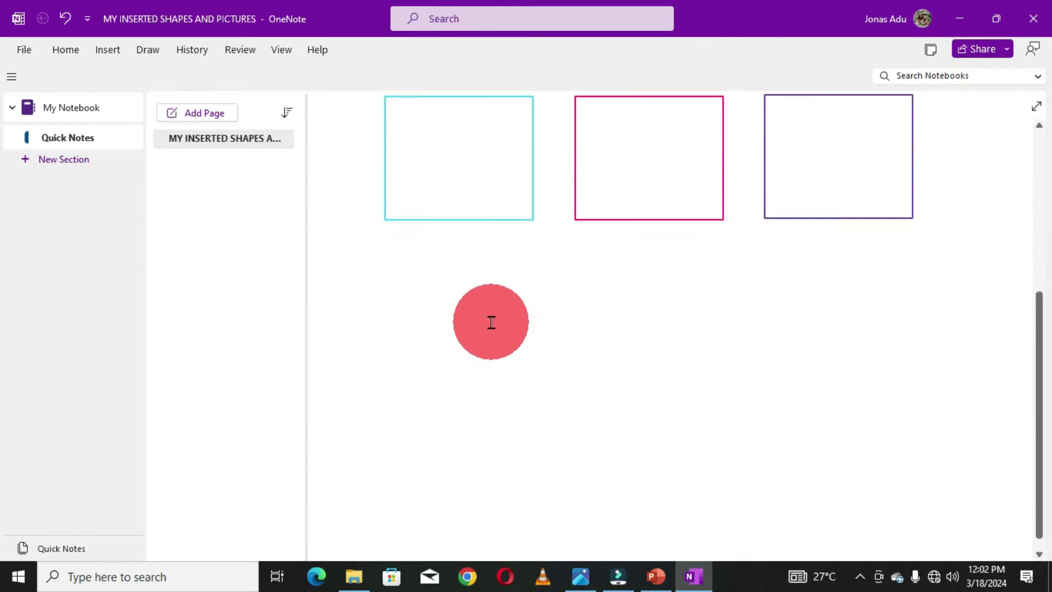
scroll(485, 315, "down", 1)
scroll(482, 312, "up", 4)
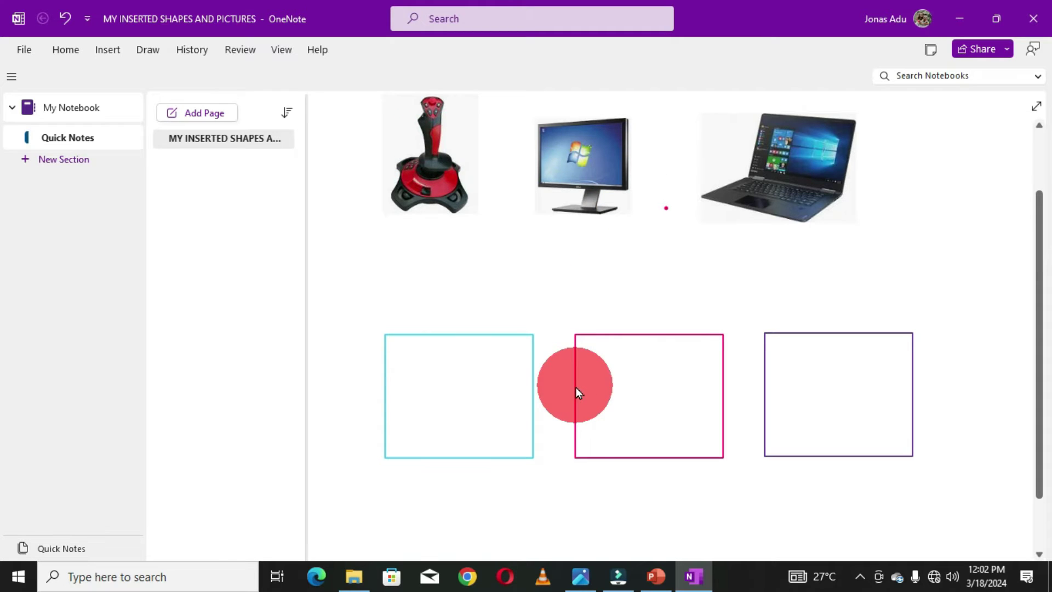
scroll(575, 387, "up", 2)
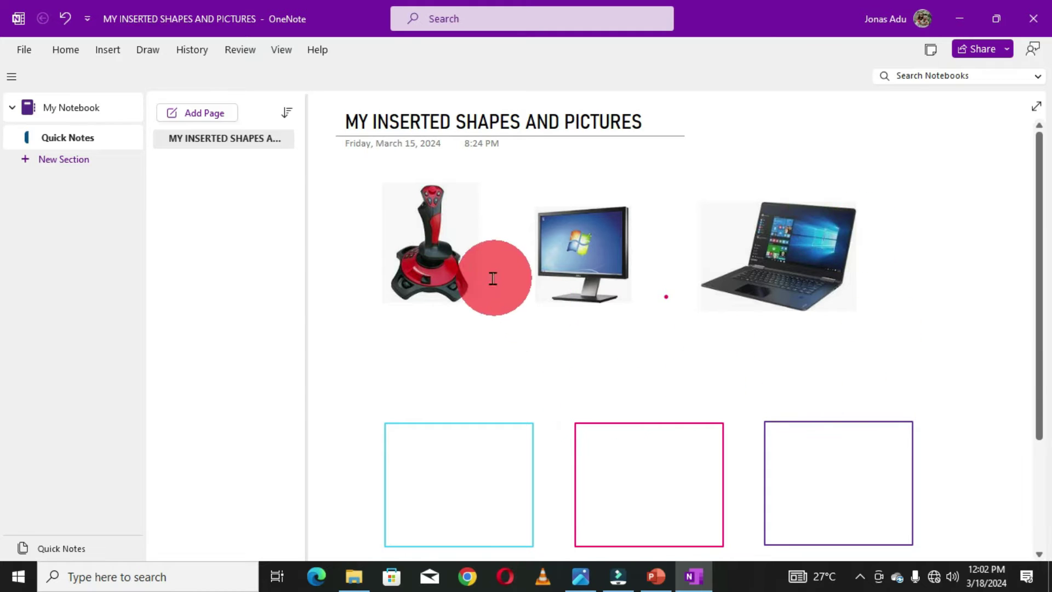
left_click(105, 52)
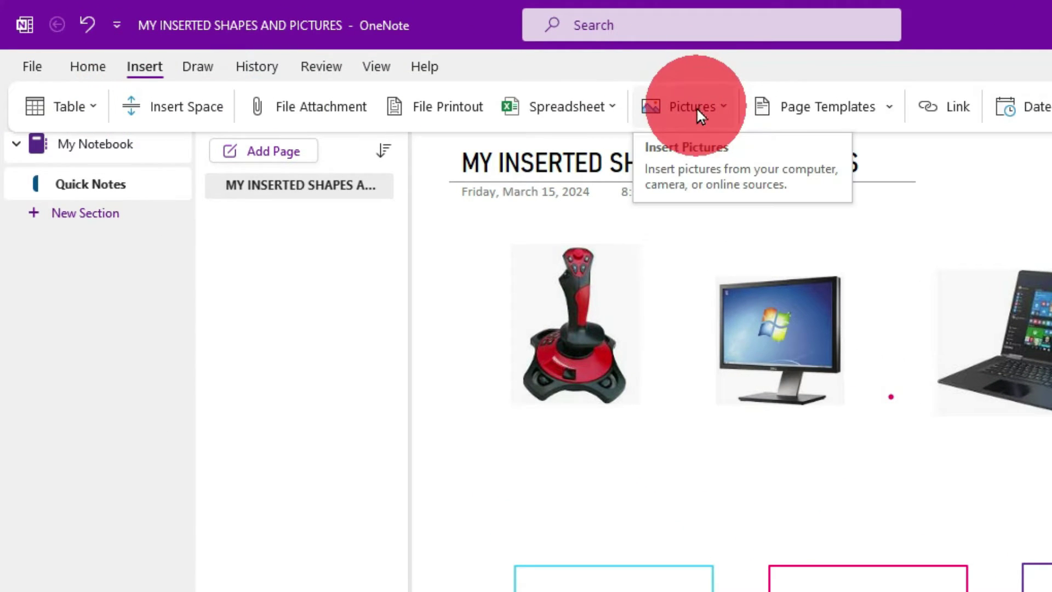
left_click(723, 106)
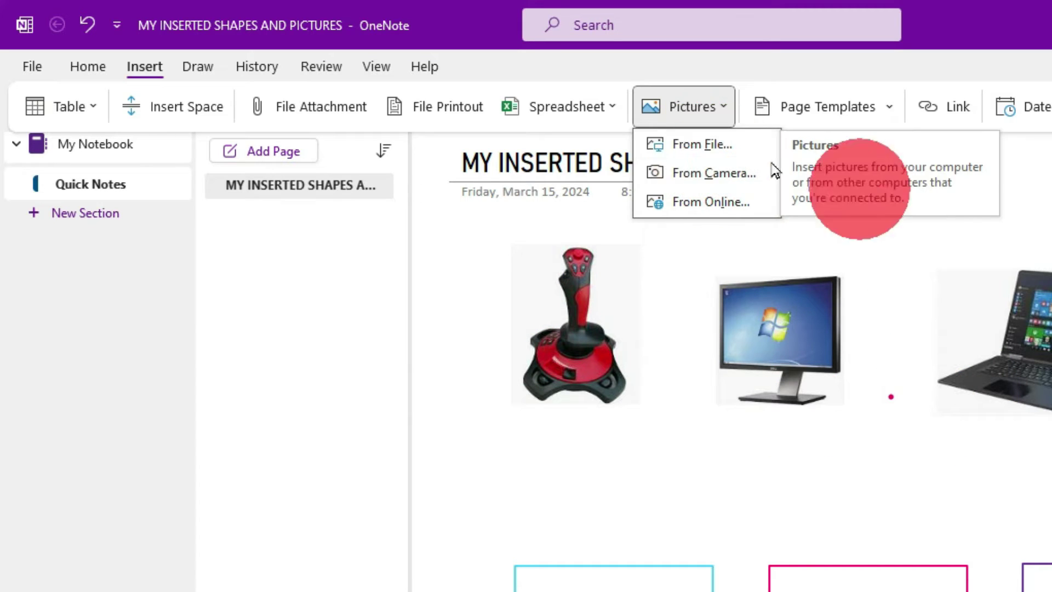
left_click(695, 146)
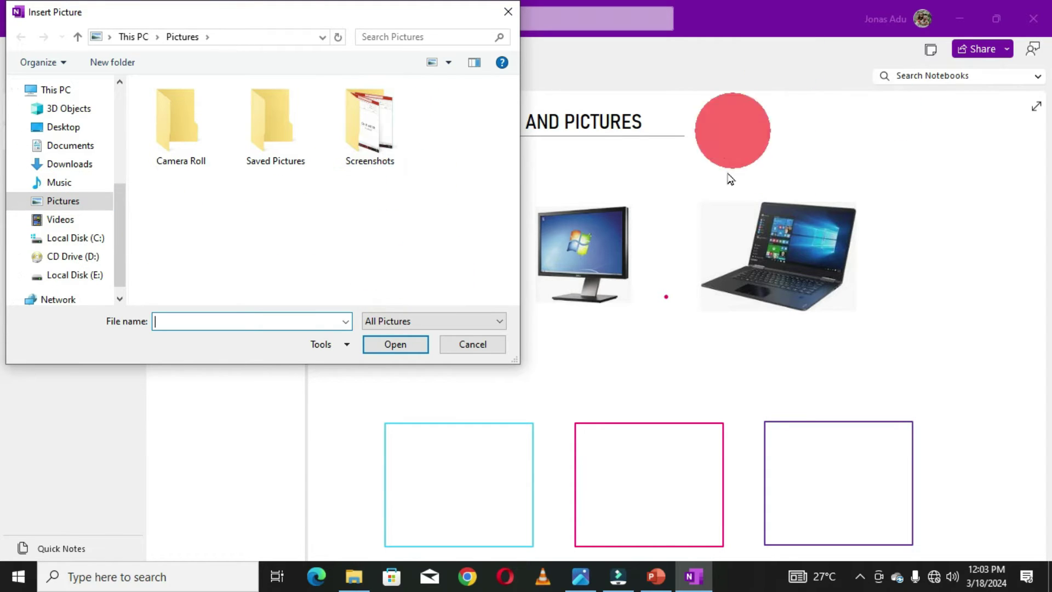
left_click(506, 12)
left_click(620, 464)
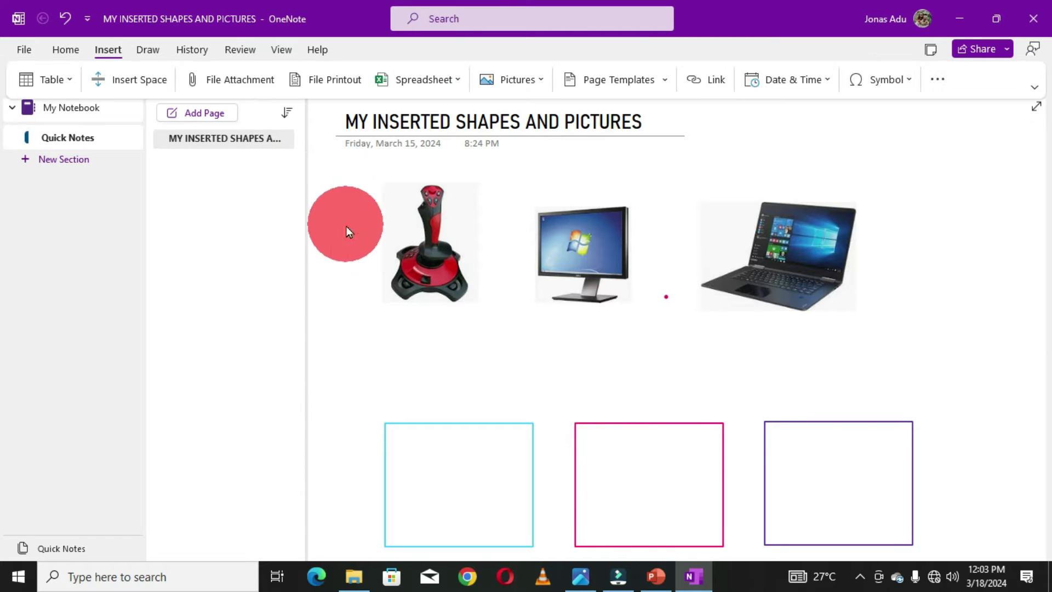
Show the Draw ribbon and browse the Shapes list without drawing a shape
left_click(144, 50)
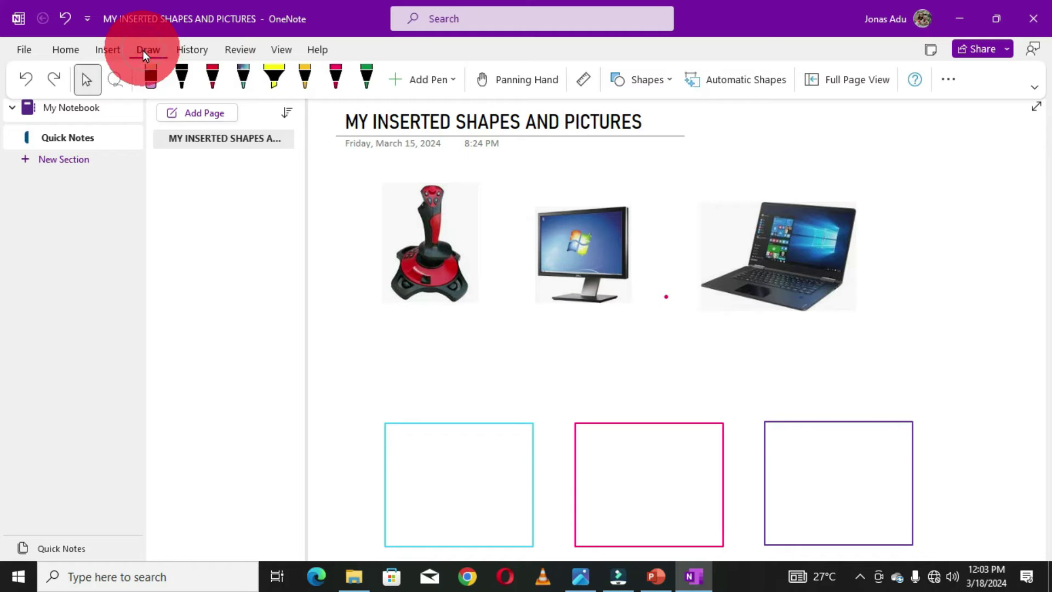
left_click(672, 83)
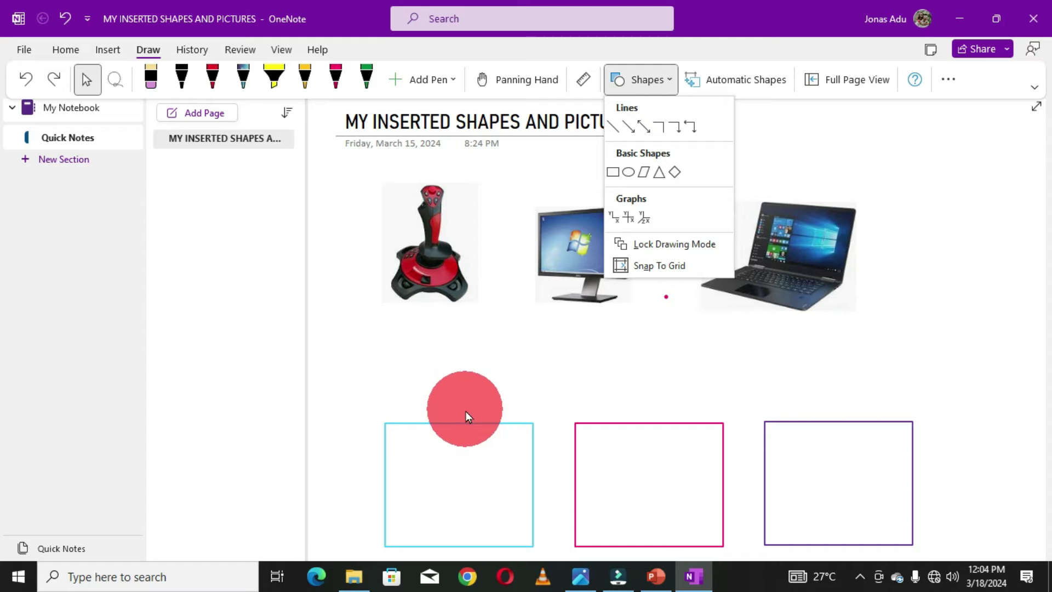
left_click(579, 383)
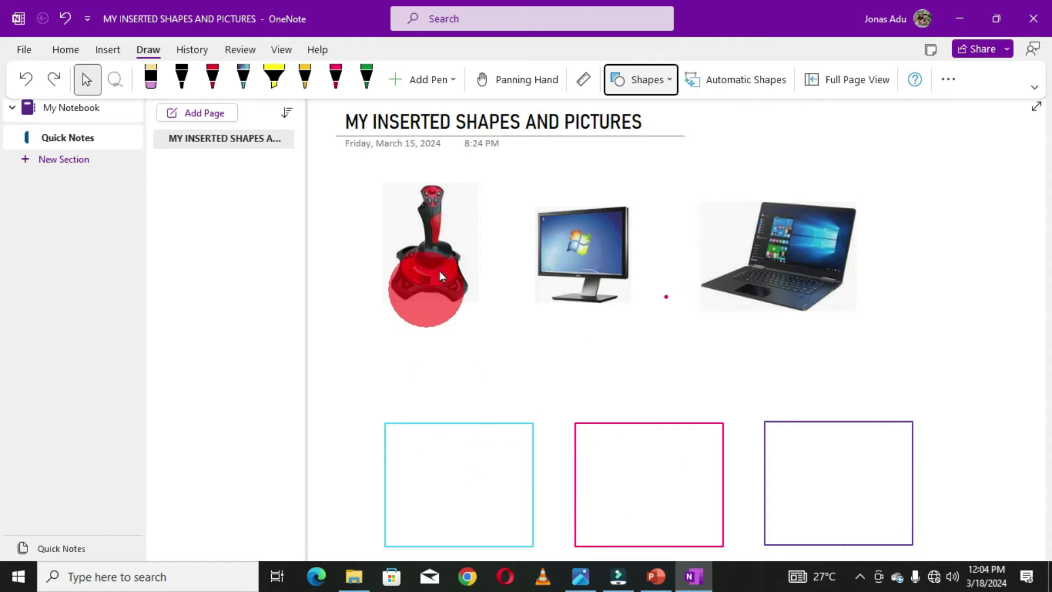
scroll(817, 354, "down", 2)
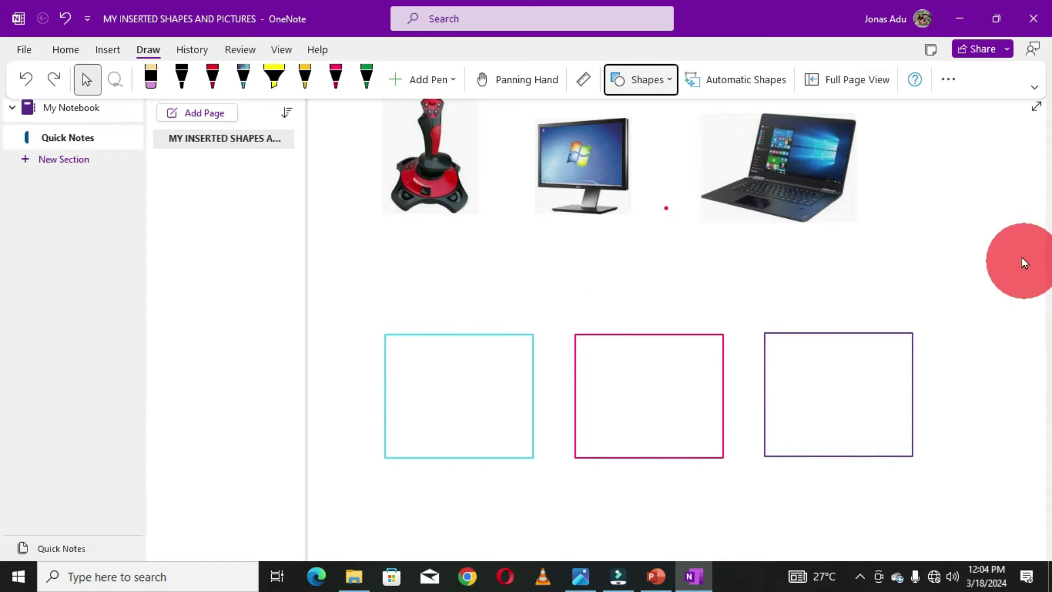
Collapse the ribbon, marquee-select the three rectangles and nudge them back into place
left_click(942, 223)
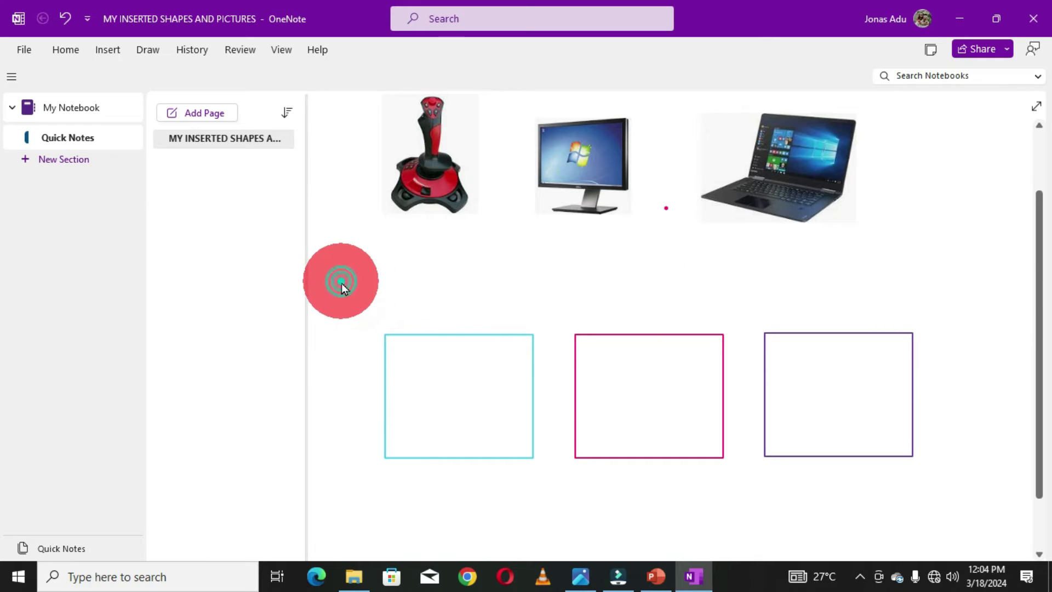
left_click_drag(340, 281, 959, 485)
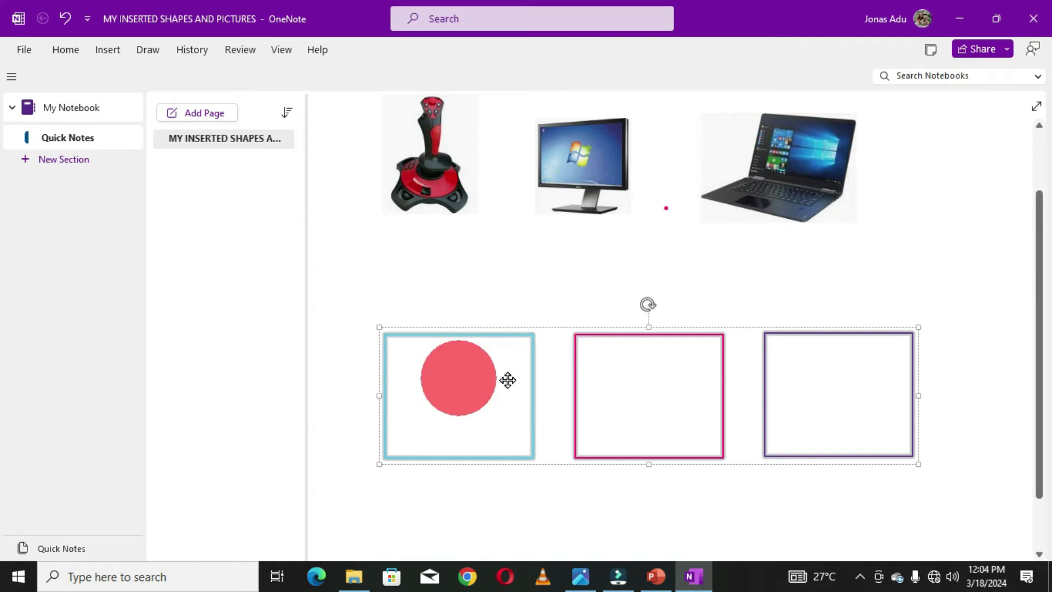
left_click_drag(708, 332, 794, 314)
left_click_drag(794, 314, 719, 294)
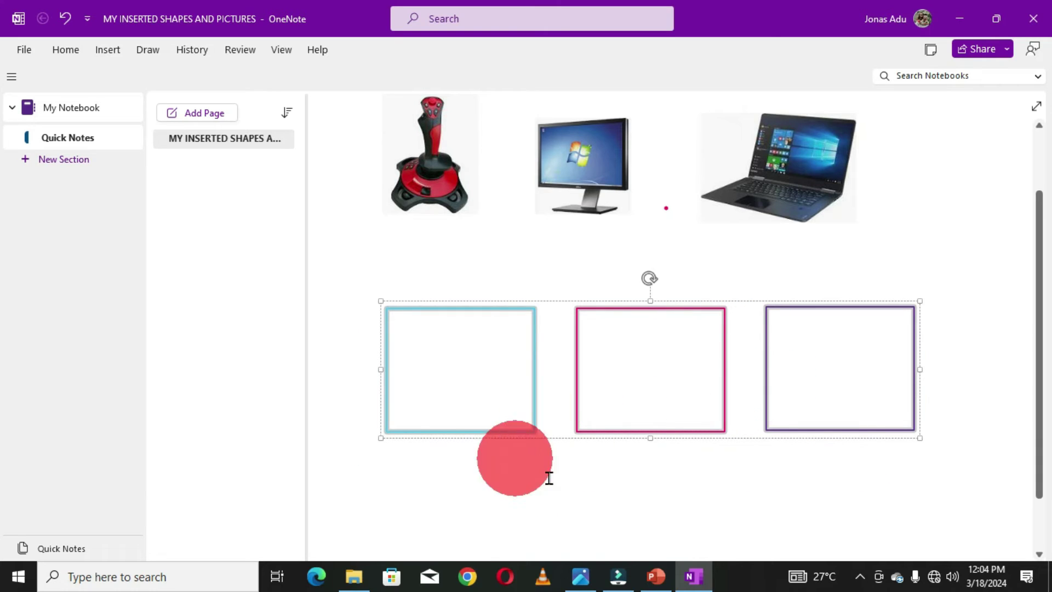
left_click(938, 237)
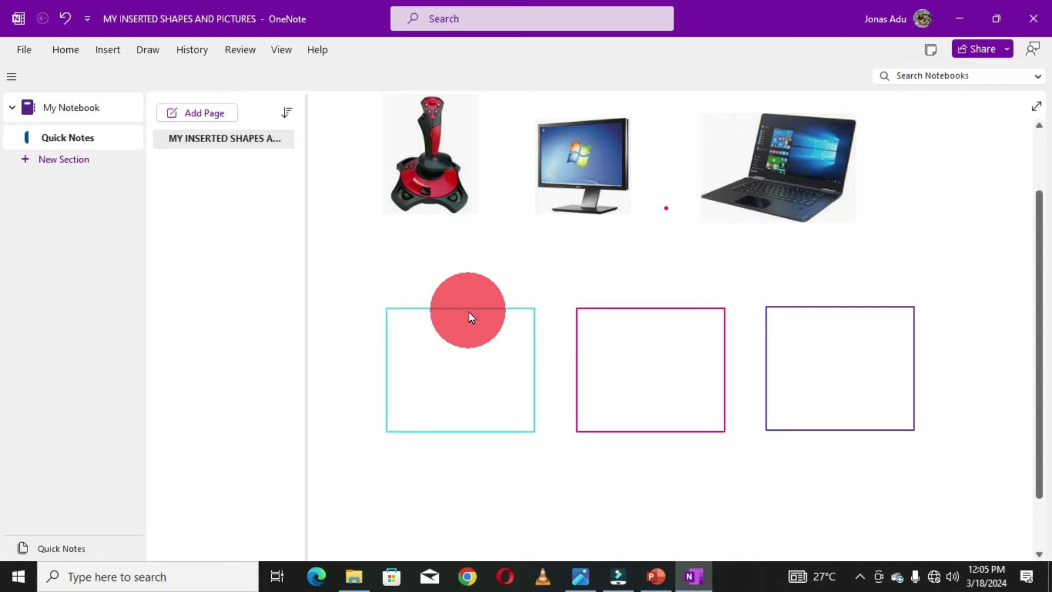
Reselect the cyan, magenta and purple rectangles together and drag them lower
left_click(468, 308)
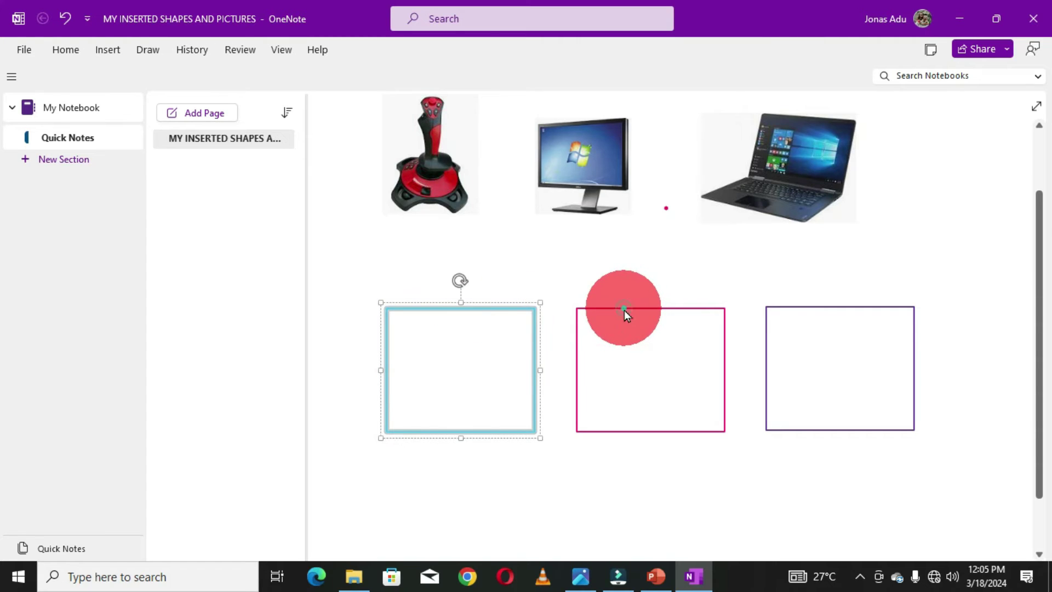
left_click(623, 310)
left_click(785, 311)
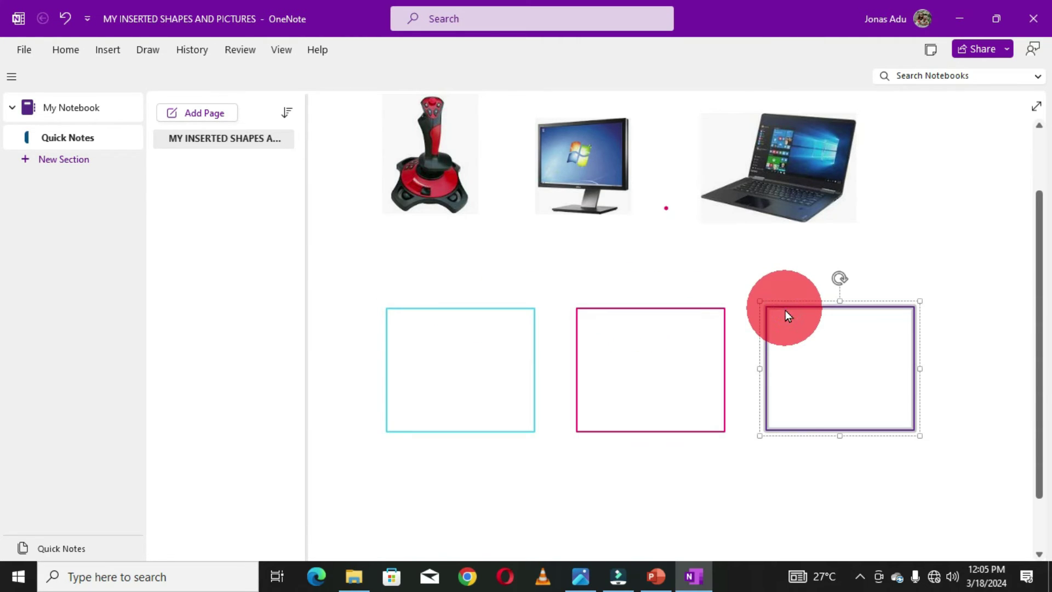
left_click(757, 481)
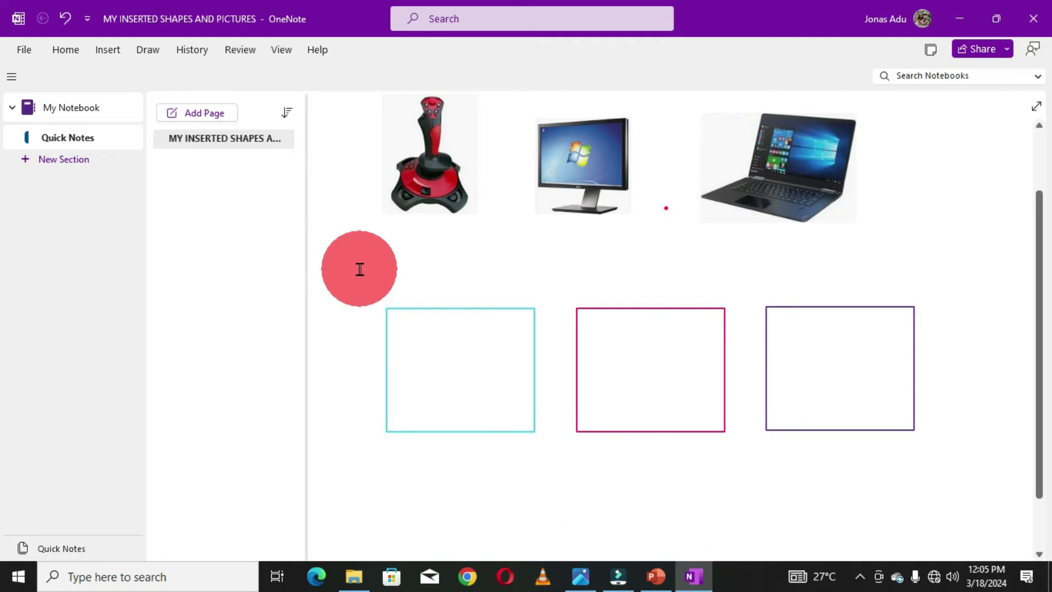
left_click_drag(367, 283, 928, 460)
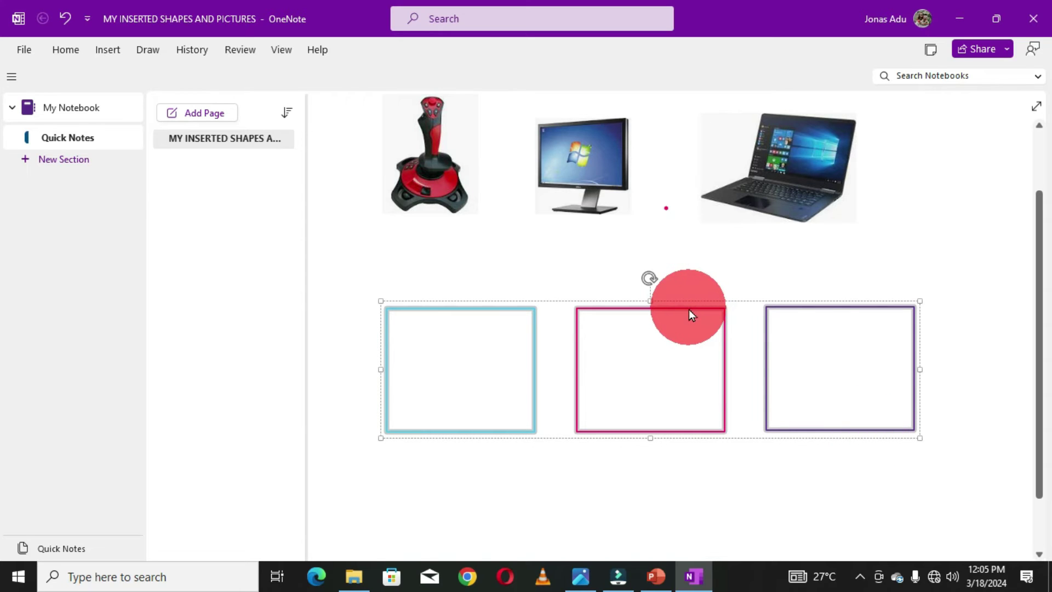
left_click_drag(691, 310, 693, 340)
scroll(800, 376, "up", 2)
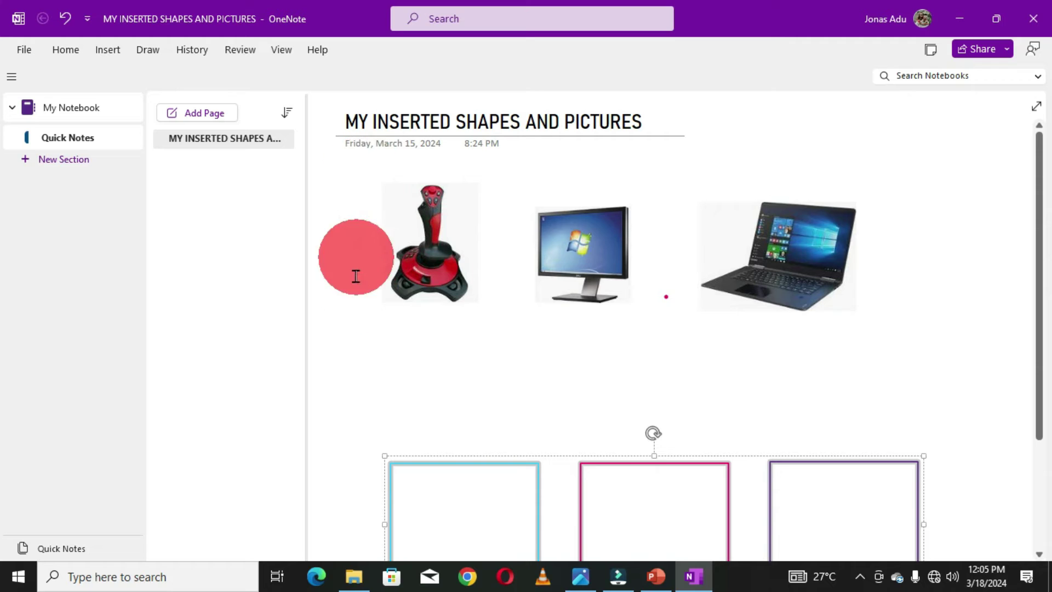
Move the joystick, monitor and laptop pictures right, centred above the rectangles
left_click_drag(928, 325, 313, 137)
left_click_drag(583, 258, 531, 394)
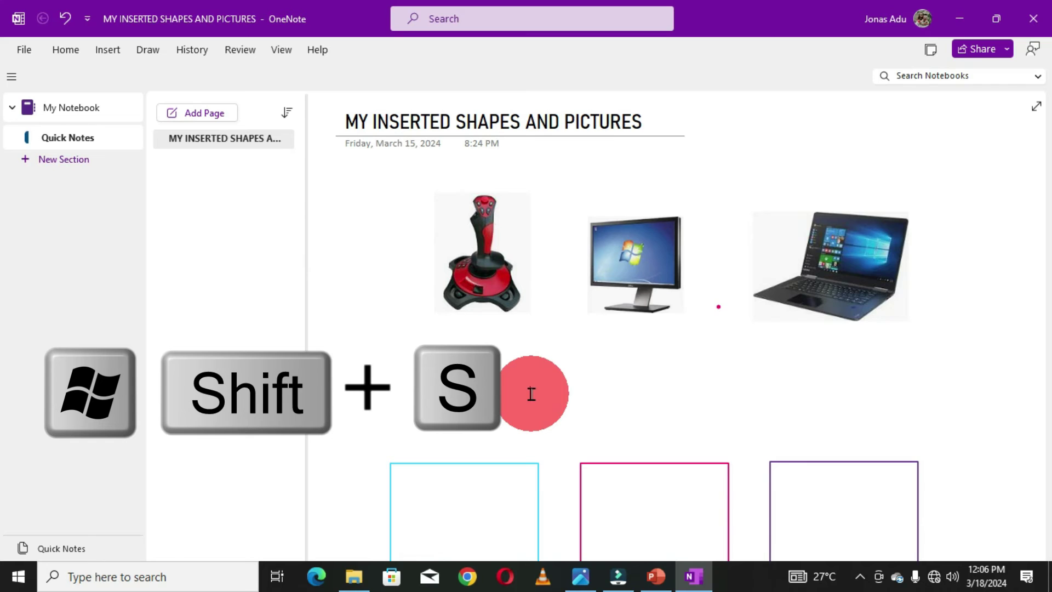
Snip the row of three pictures with Win+Shift+S and show its notification
key("super+shift+s")
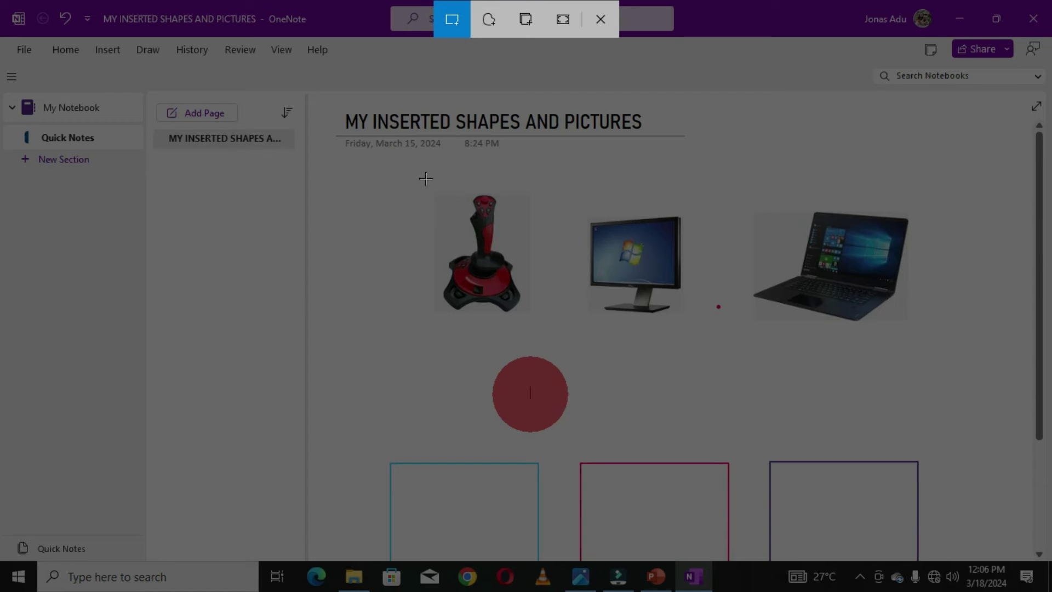
left_click_drag(426, 178, 920, 338)
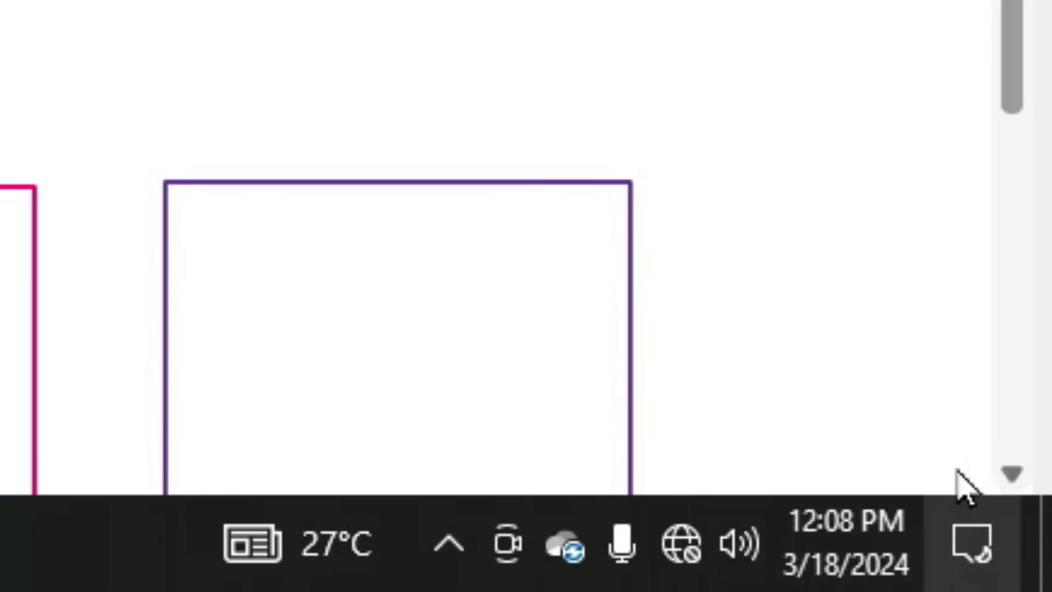
left_click(968, 542)
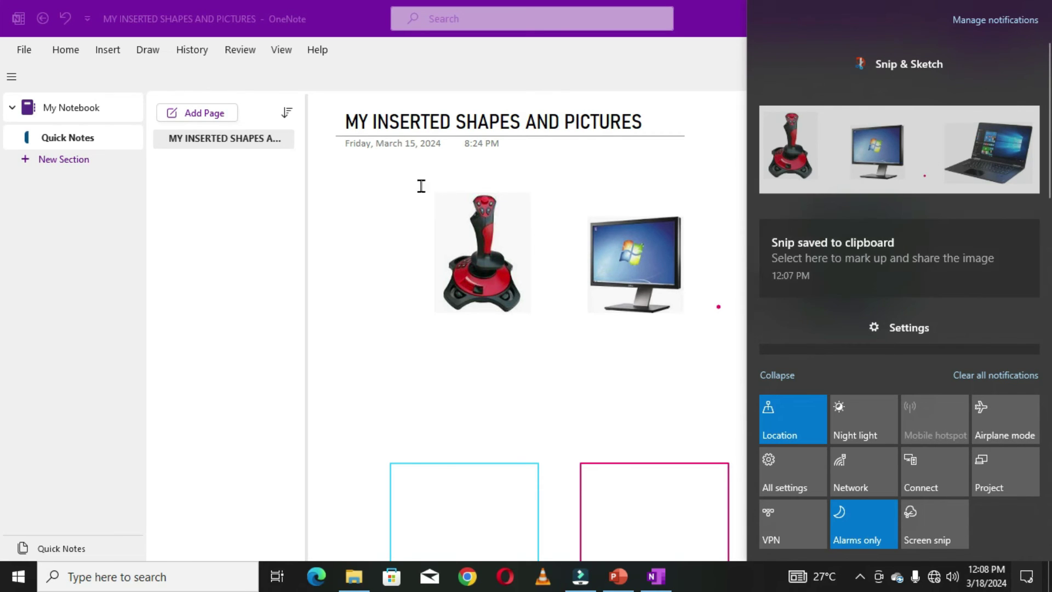
Open the three-picture snip in Snip & Sketch, copy it, and return to OneNote
left_click(892, 147)
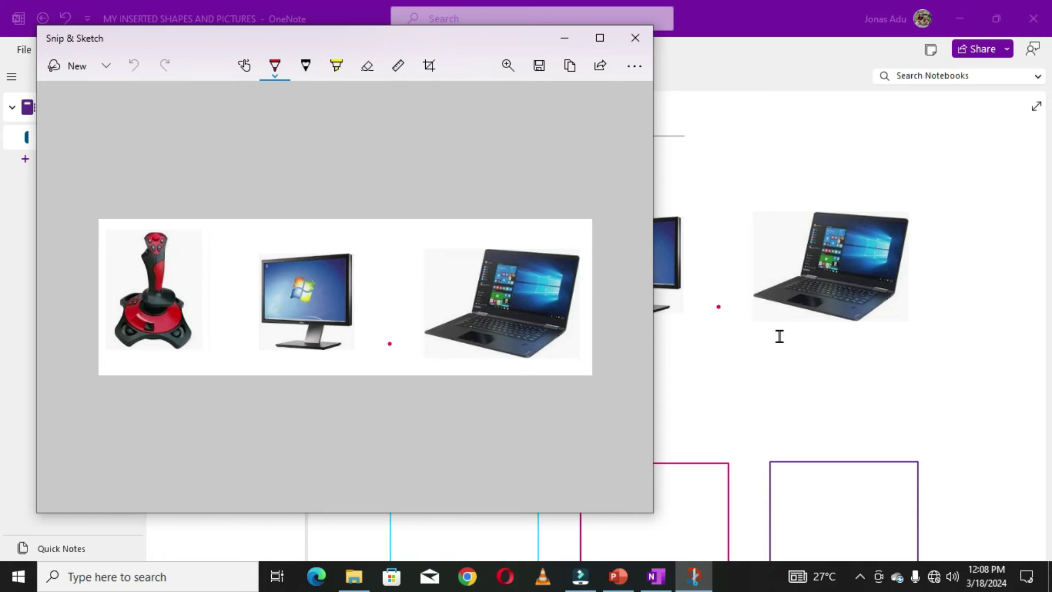
left_click_drag(104, 43, 201, 41)
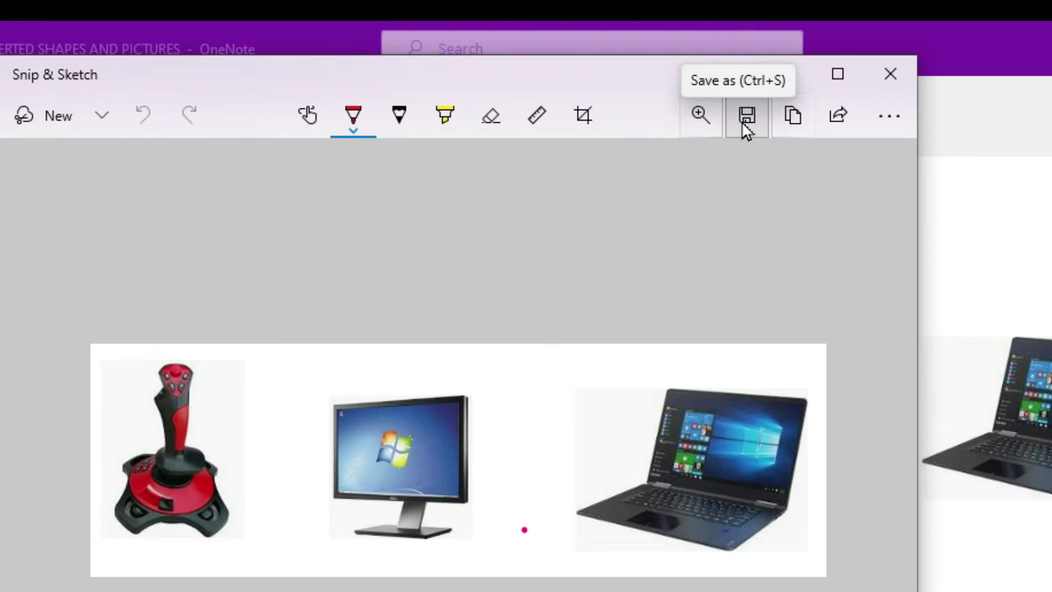
left_click(792, 117)
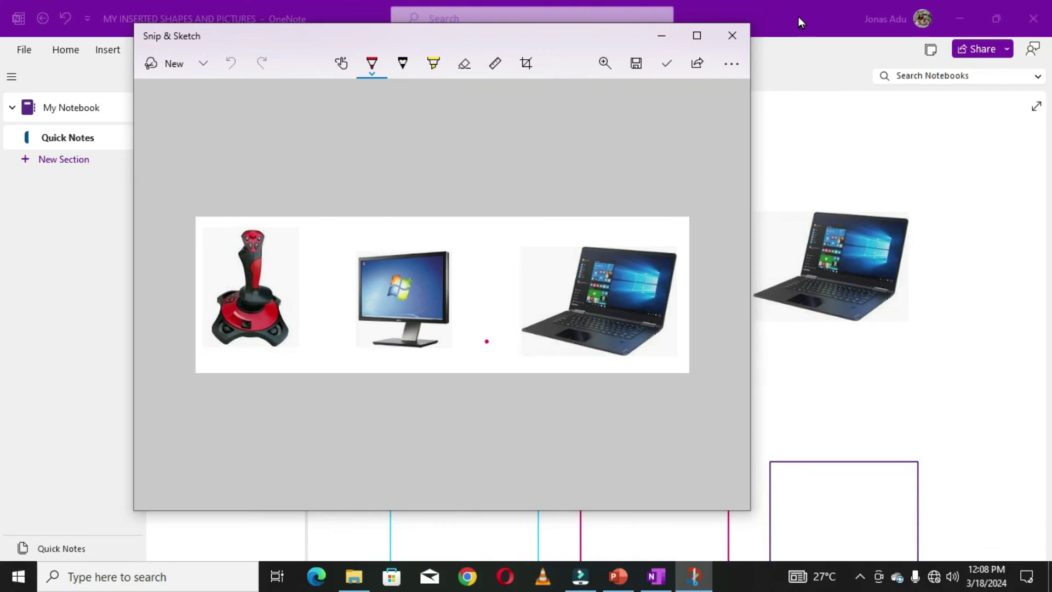
left_click(888, 36)
Paste the snipped picture row onto the page below the existing pictures
left_click(581, 424)
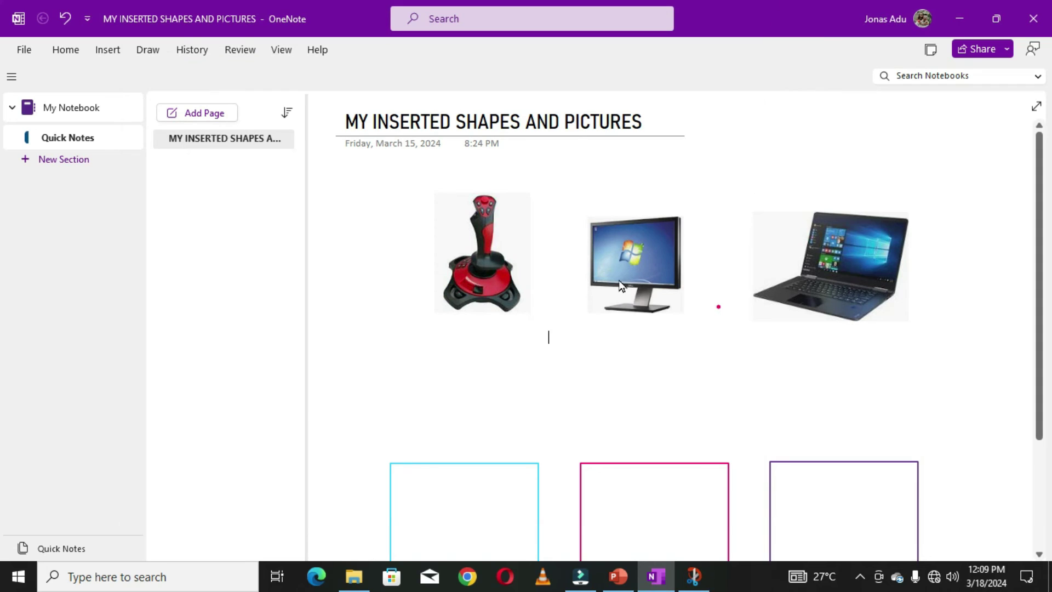
key("ctrl+v")
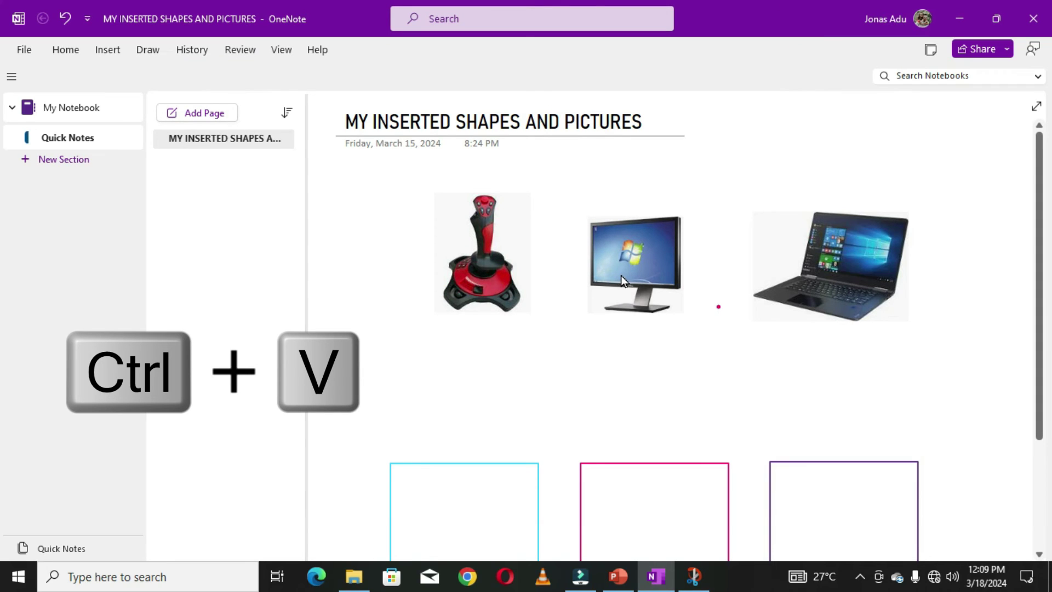
left_click(767, 396)
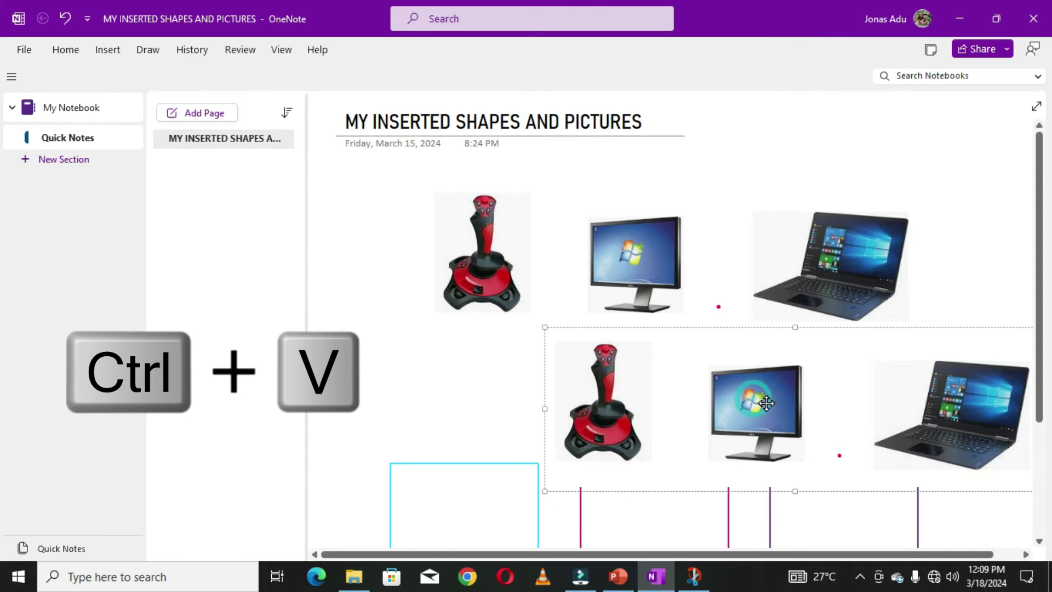
left_click_drag(768, 396, 662, 379)
Reposition the pasted picture row lower on the page, then return to Snip & Sketch
scroll(636, 310, "down", 3)
scroll(635, 311, "up", 3)
left_click_drag(622, 255, 632, 478)
scroll(625, 340, "down", 12)
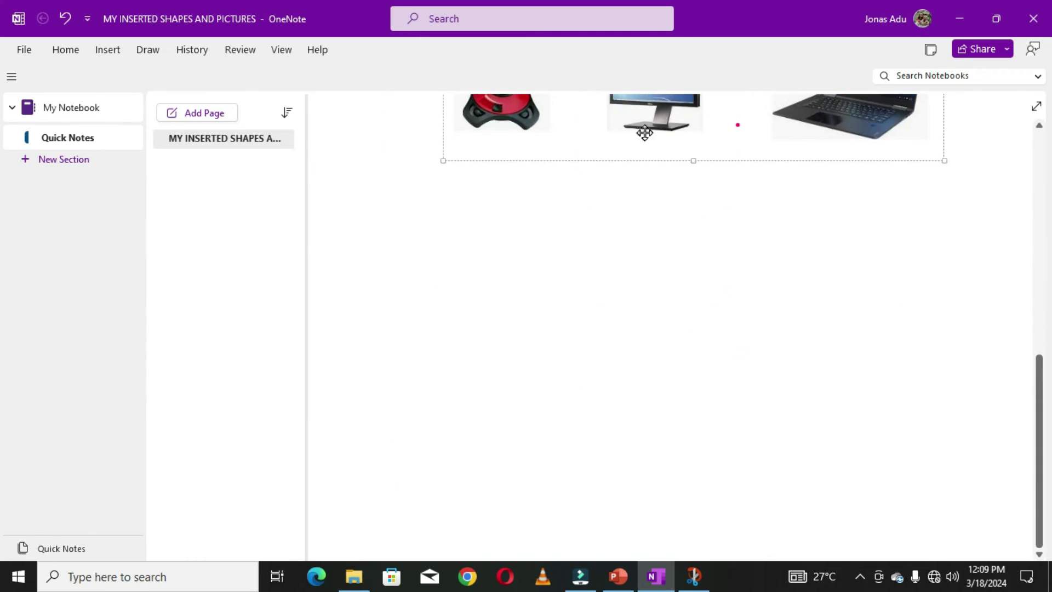
left_click_drag(646, 130, 602, 326)
left_click(682, 458)
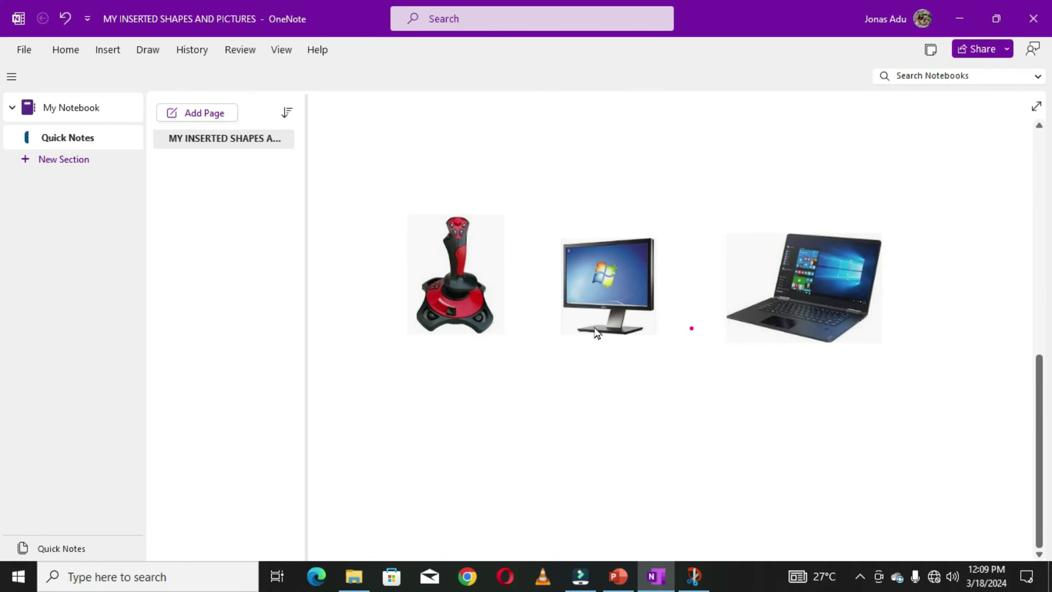
mouse_move(606, 292)
left_mouse_down()
mouse_move(614, 360)
mouse_move(664, 289)
mouse_move(586, 285)
mouse_move(623, 341)
mouse_move(640, 228)
mouse_move(621, 282)
left_mouse_up()
scroll(559, 378, "up", 3)
key("ctrl+z")
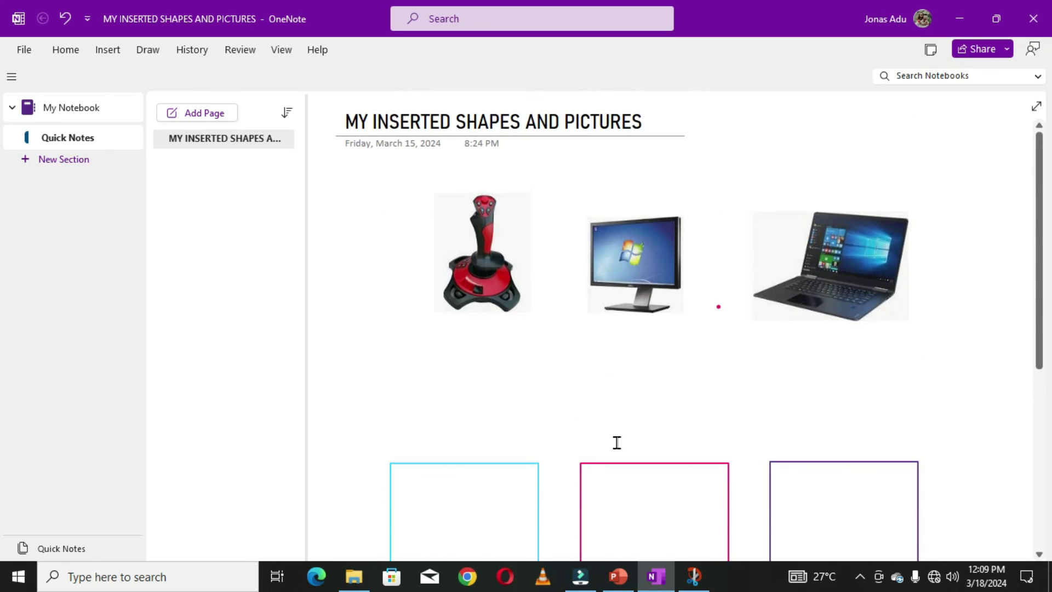
key("alt+Tab")
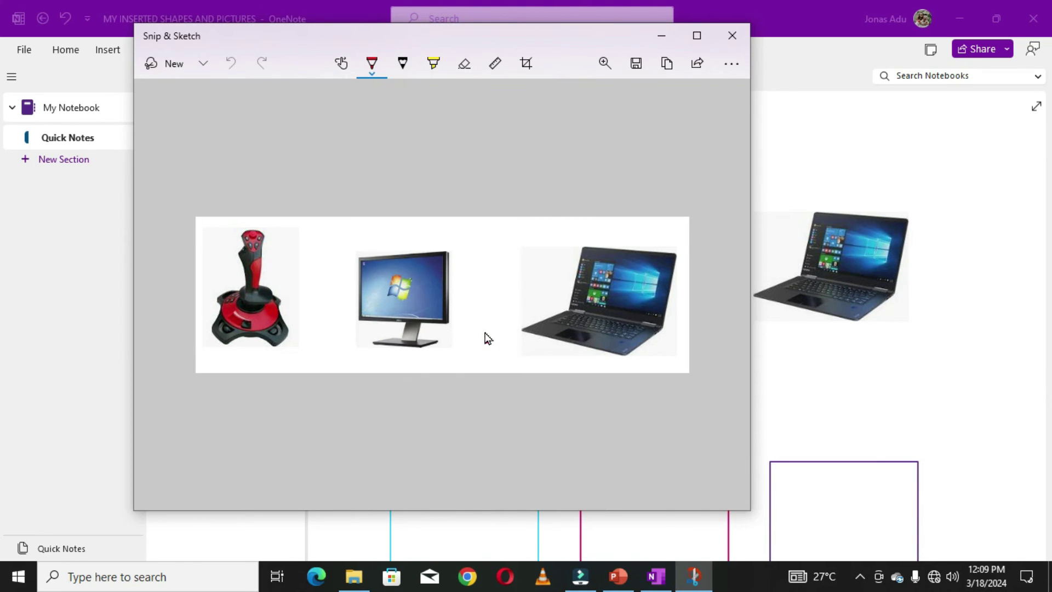
Save the snip to the Desktop as 1234.png, close Snip & Sketch and minimize OneNote
left_click(636, 64)
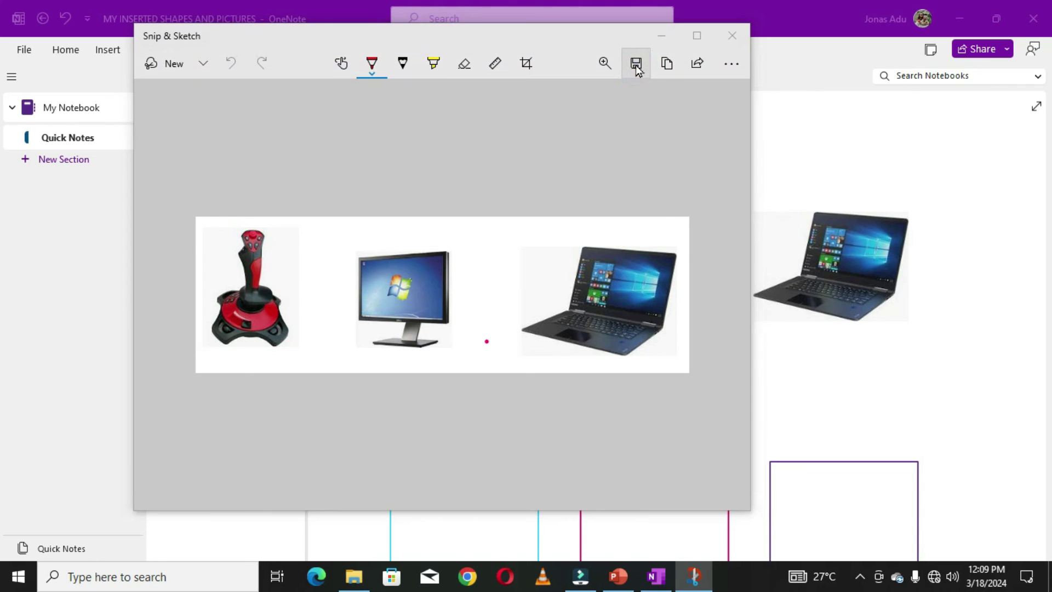
left_click(196, 125)
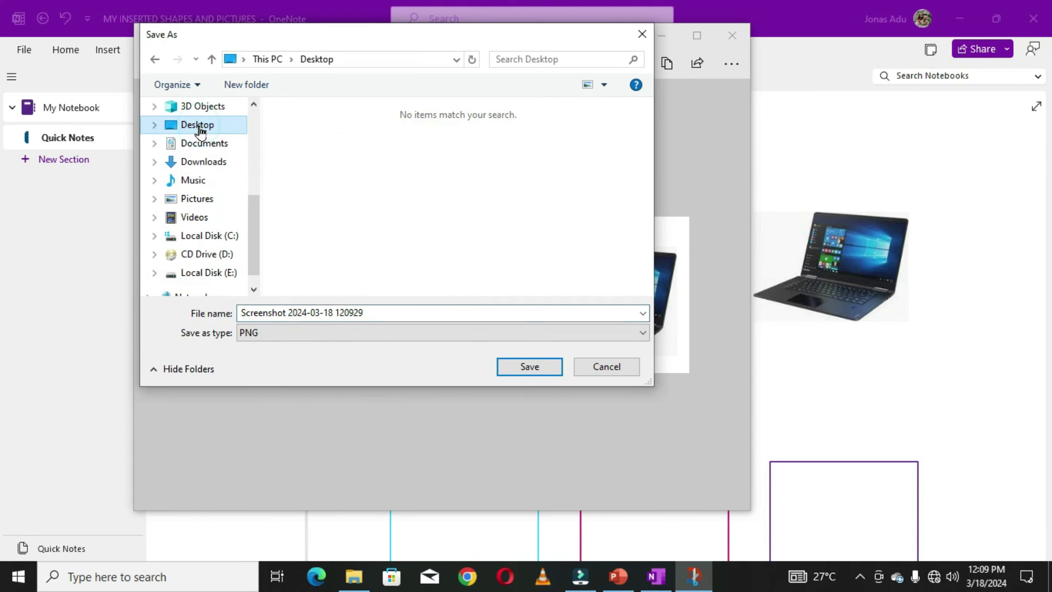
left_click(371, 308)
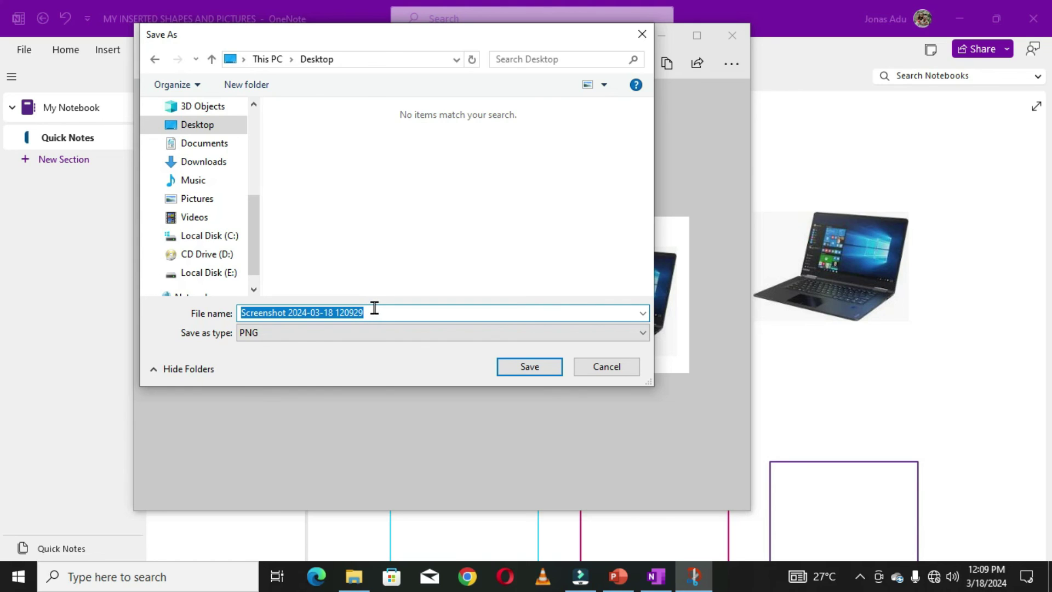
type("1234")
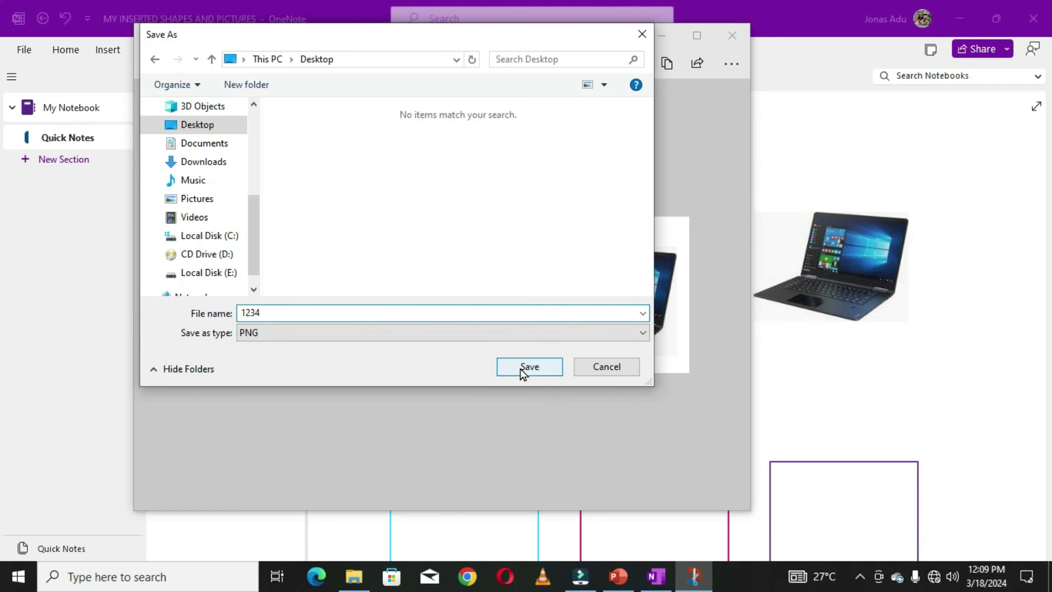
left_click(523, 368)
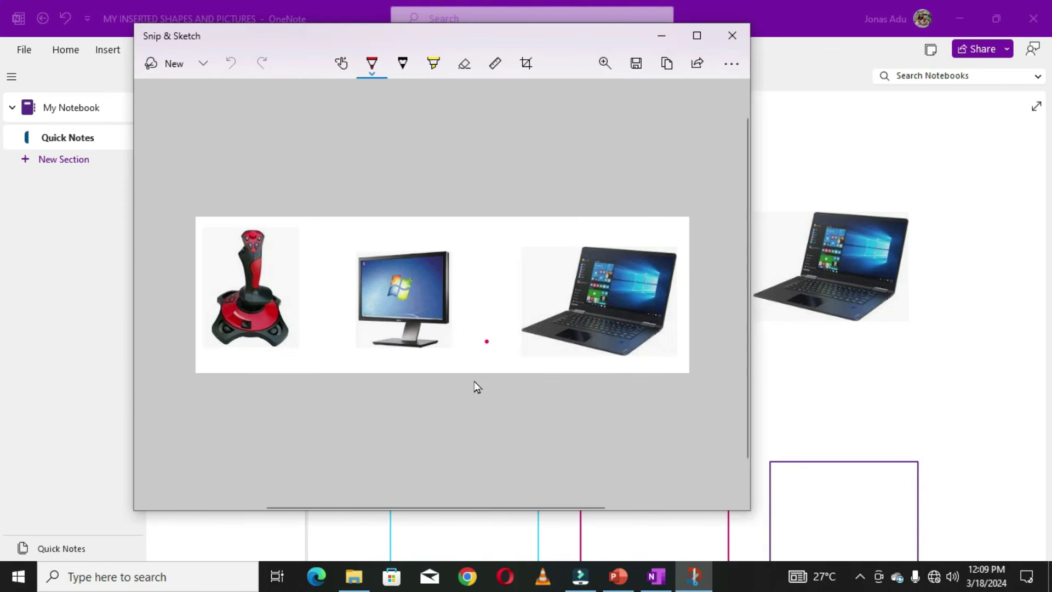
left_click(732, 35)
left_click(963, 20)
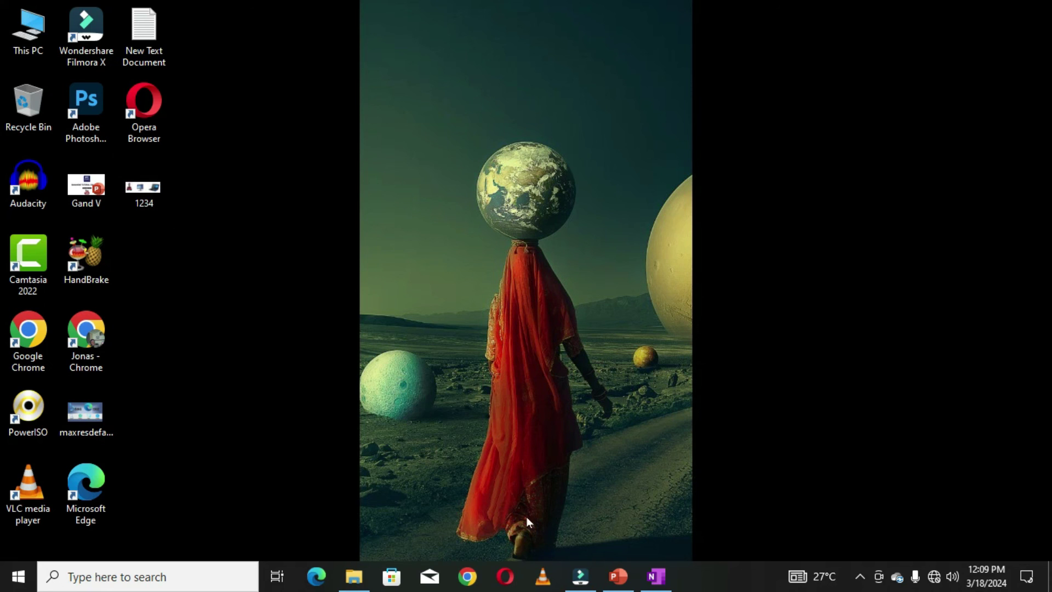
Insert the Desktop picture 1234 onto the OneNote page as one image
left_click(653, 584)
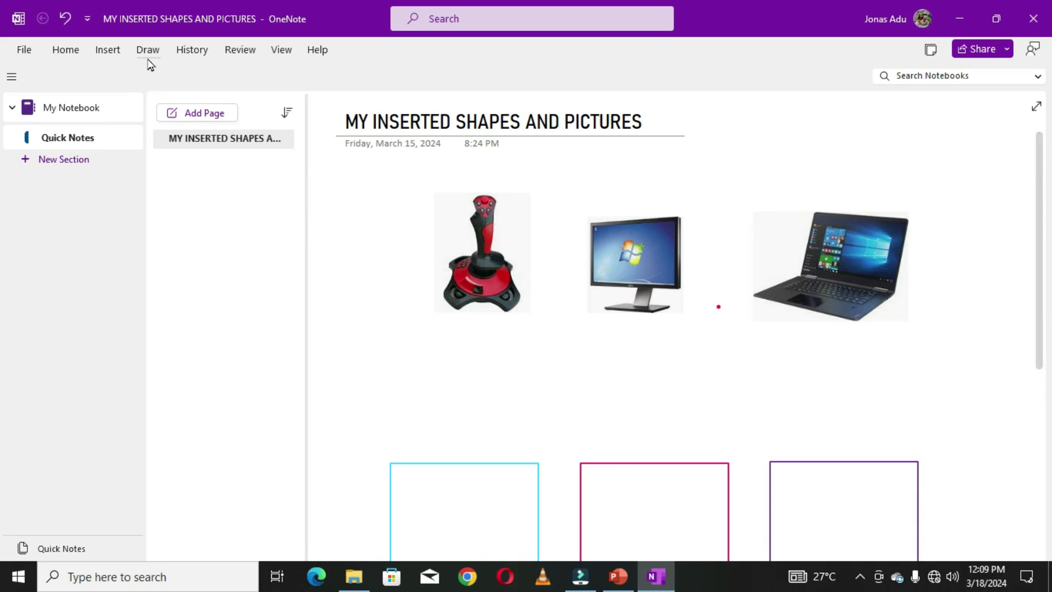
left_click(107, 49)
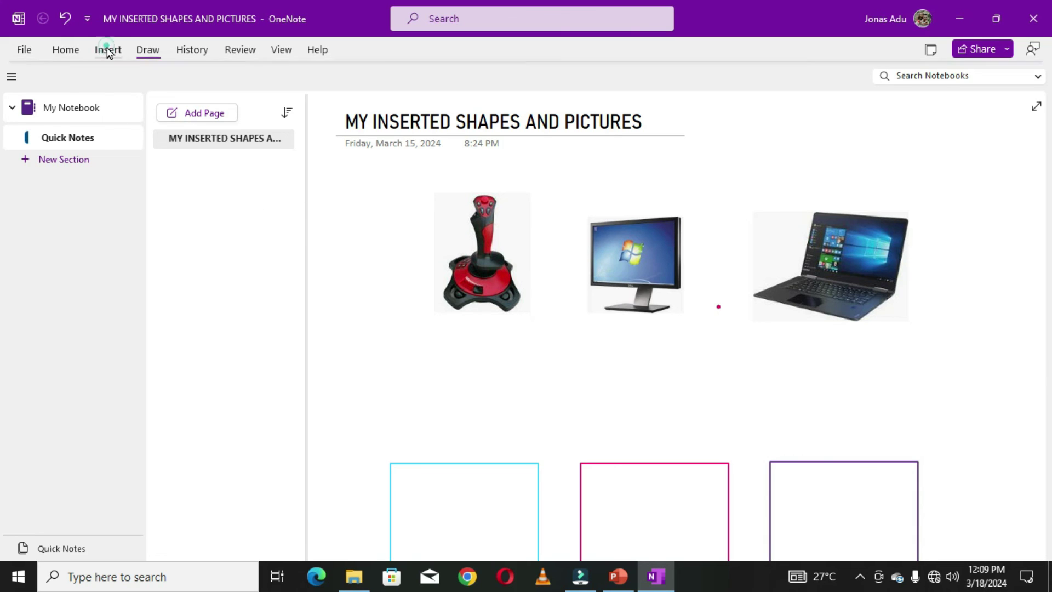
left_click(530, 81)
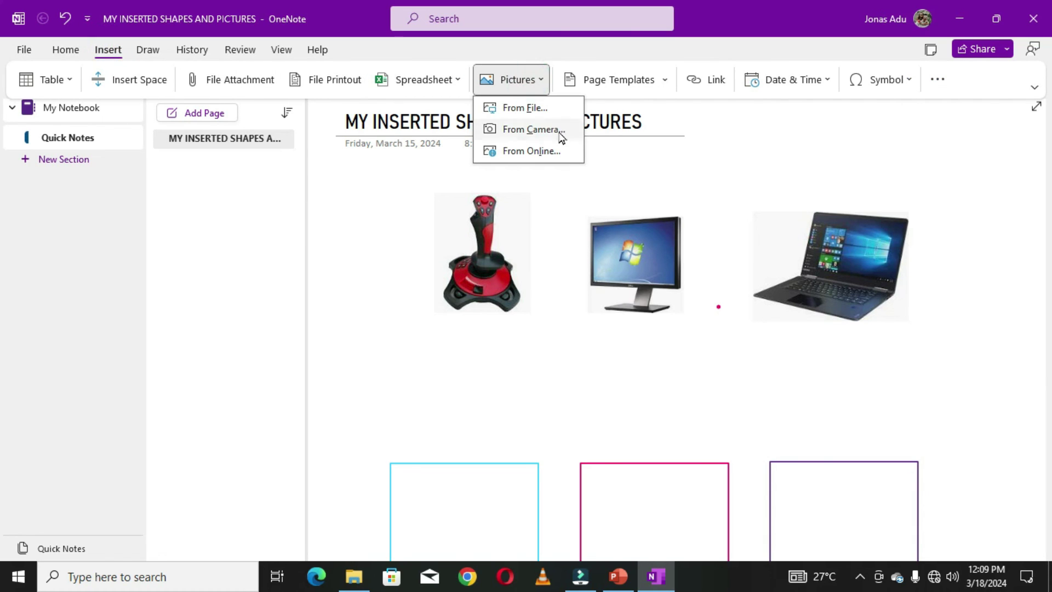
left_click(535, 110)
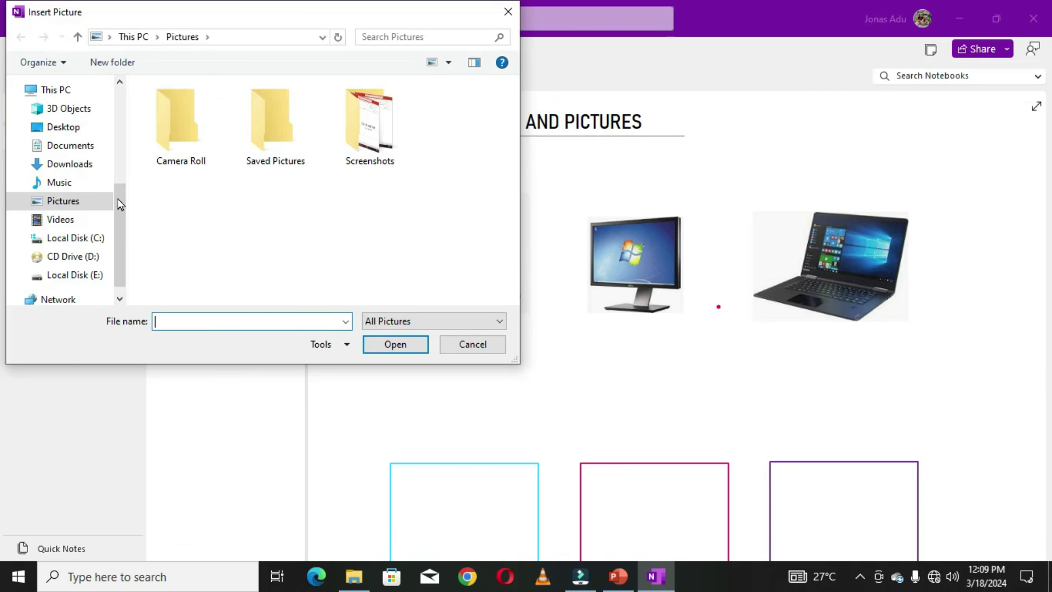
left_click(56, 130)
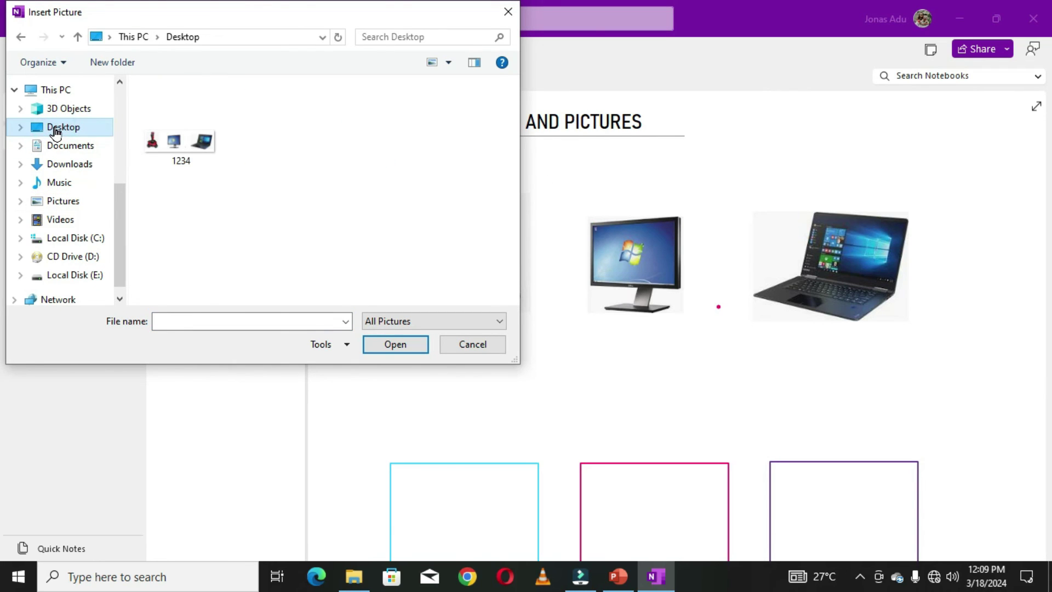
left_click(165, 100)
left_click(382, 347)
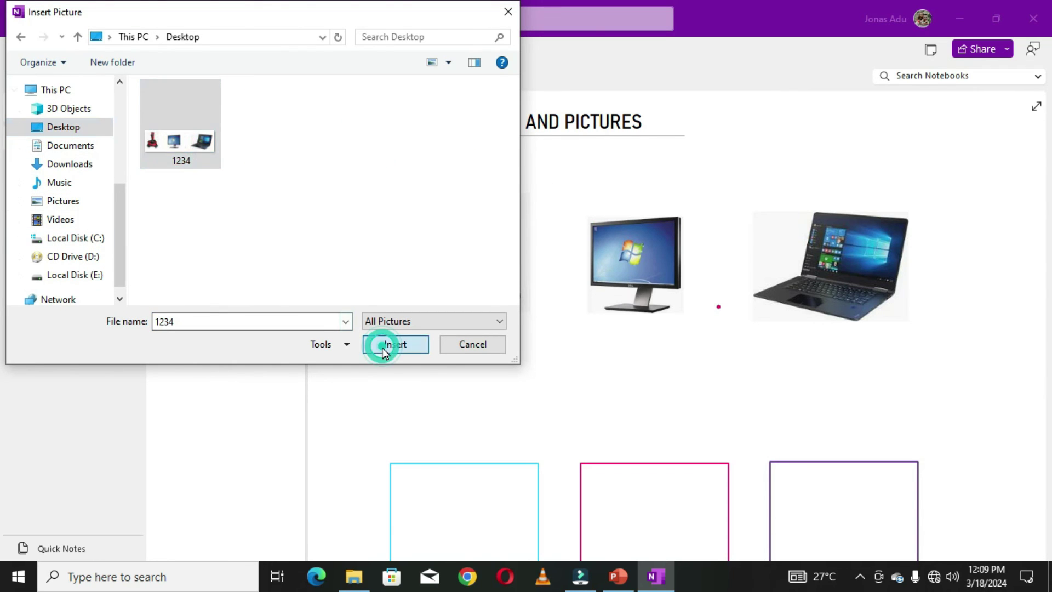
scroll(597, 422, "down", 2)
left_click(628, 217)
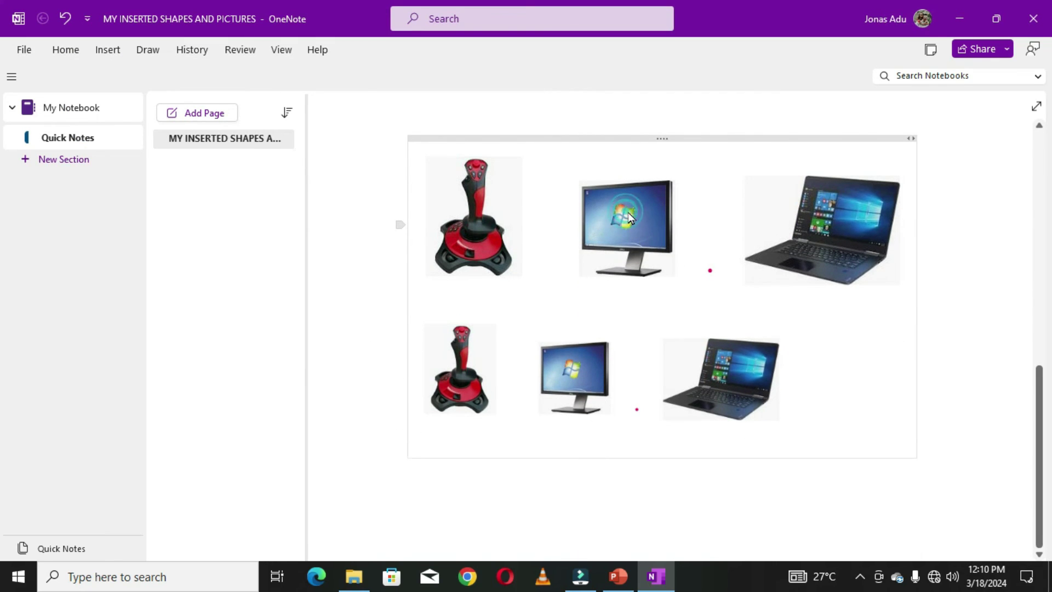
left_click(644, 417)
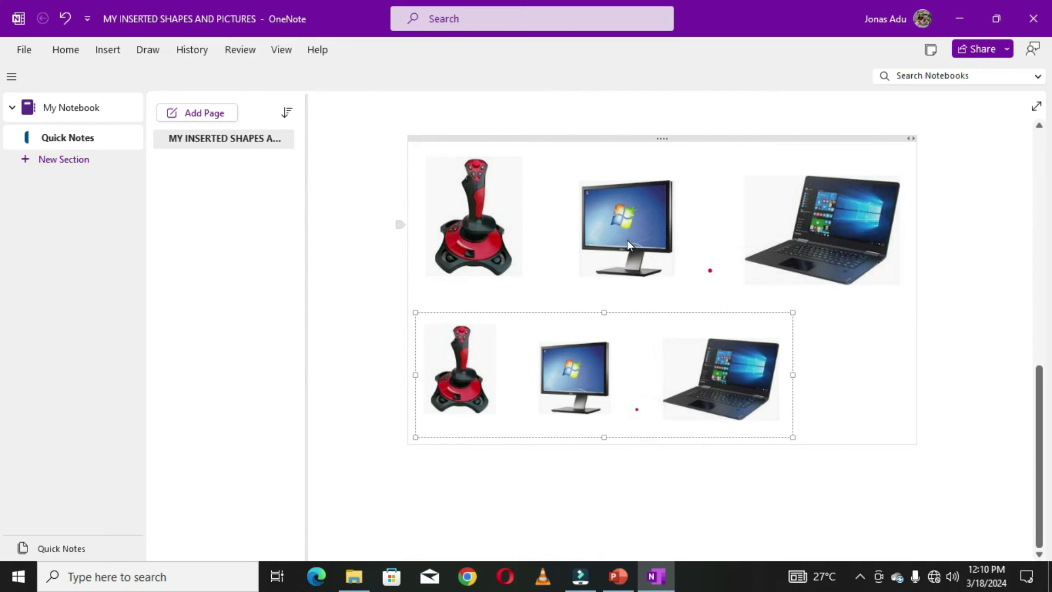
left_click(625, 217)
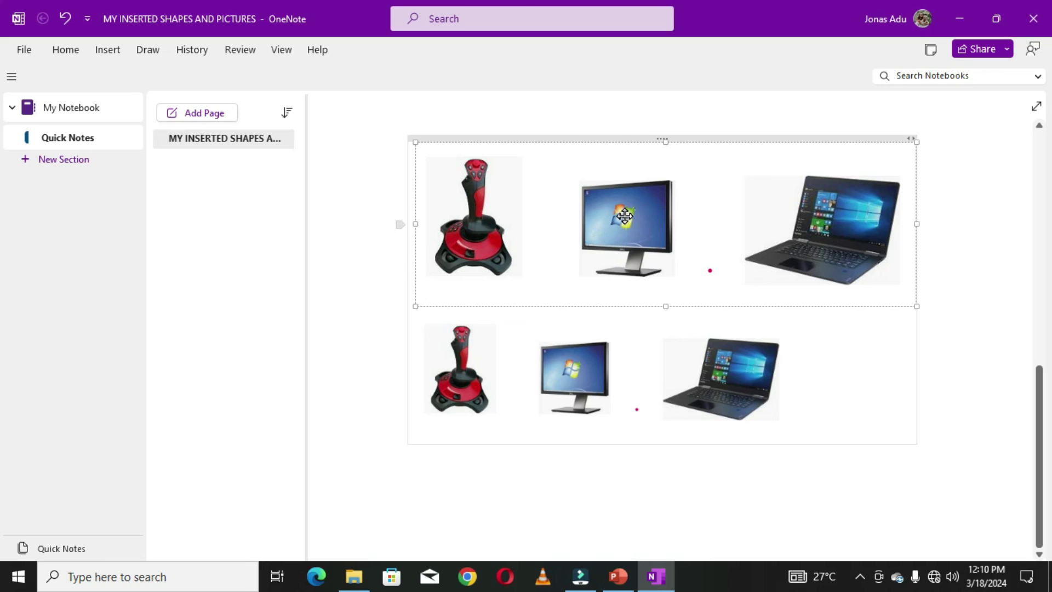